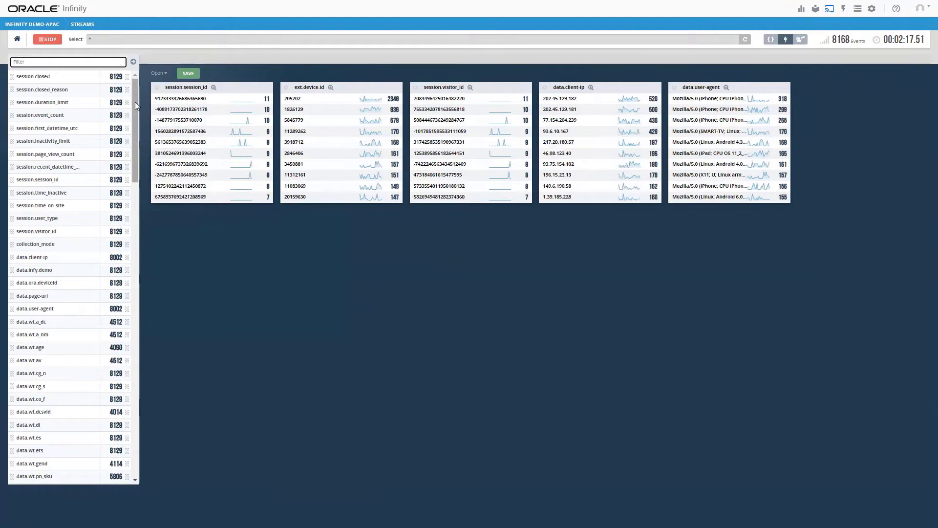
Draft an ingest job named 'New ingest job' with description 'New ingest job description', sourced from anw_sftp_src.
left_click_drag(135, 102, 136, 146)
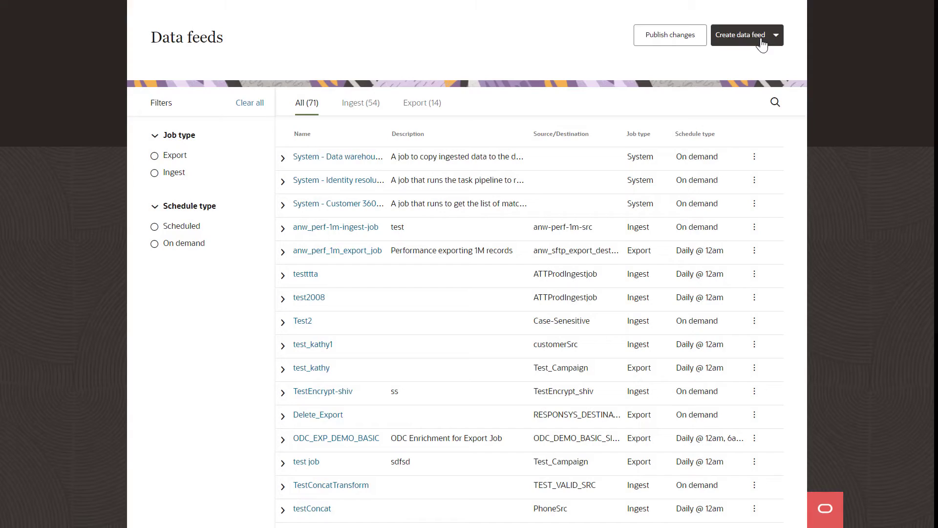
left_click(765, 39)
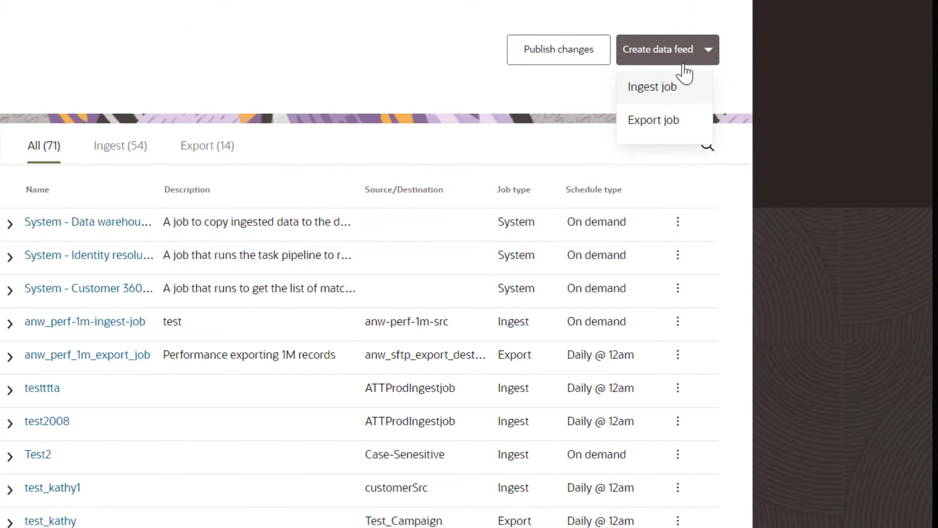
left_click(675, 94)
type("New ingest job")
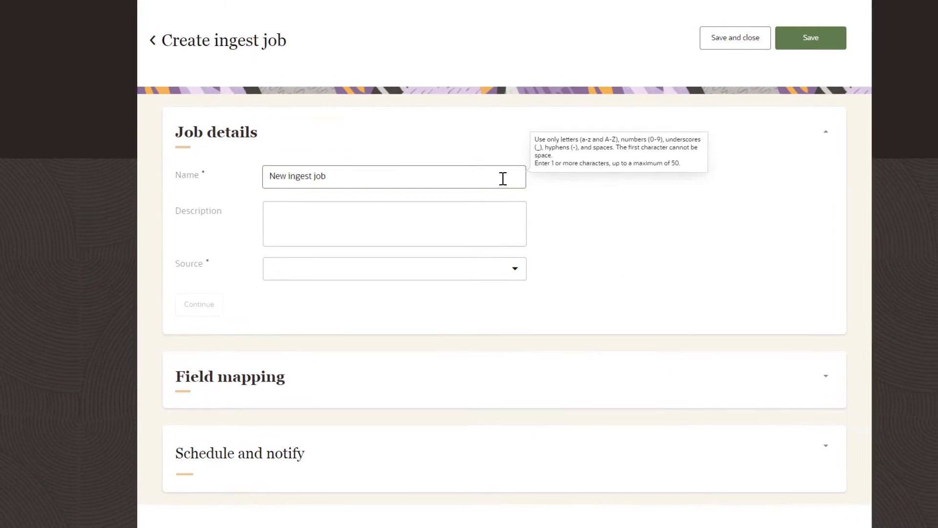
key("Tab")
type("New ingest job description")
left_click(495, 268)
left_click(488, 329)
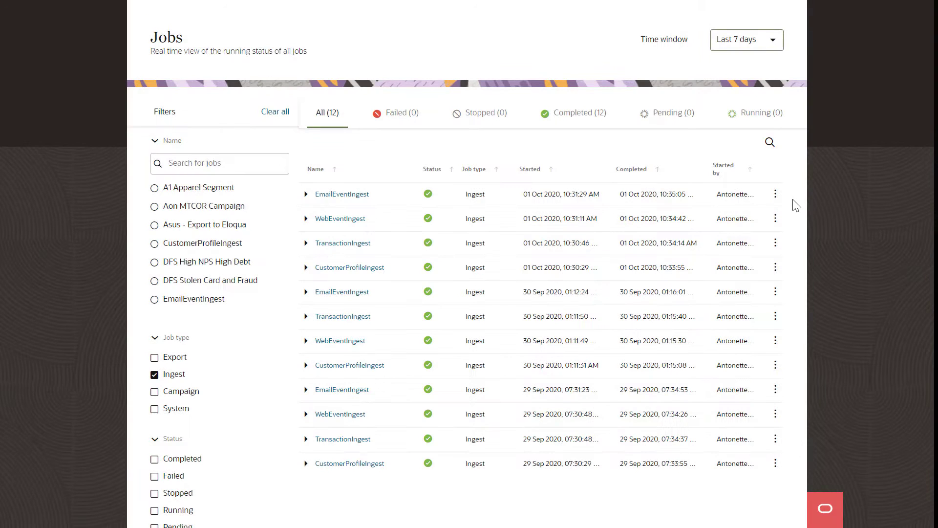
Open the latest EmailEventIngest run's execution log and scroll through its processed files.
left_click(775, 197)
left_click(794, 233)
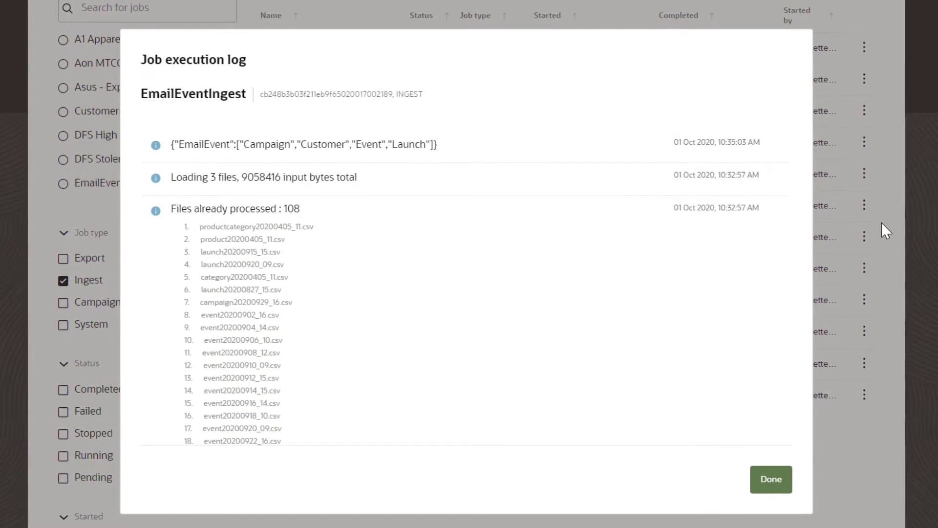
scroll(660, 329, "down", 5)
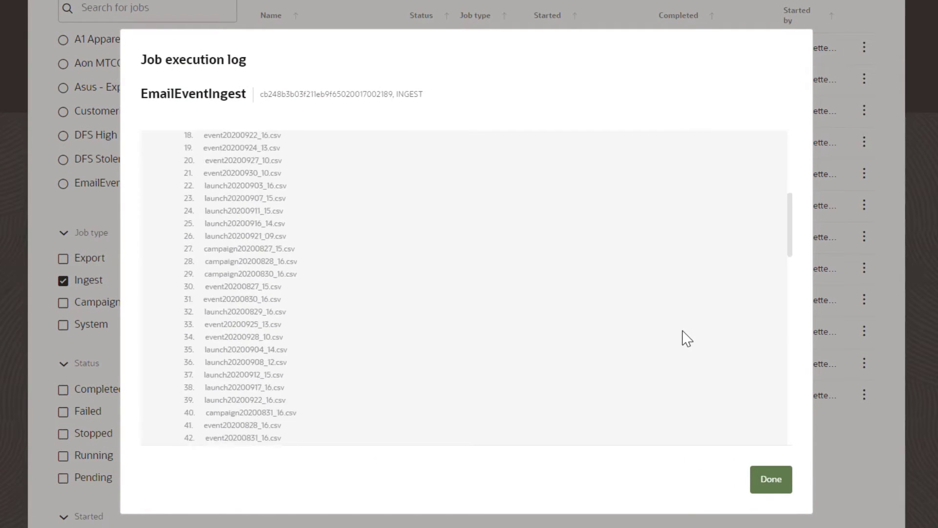
scroll(687, 338, "down", 18)
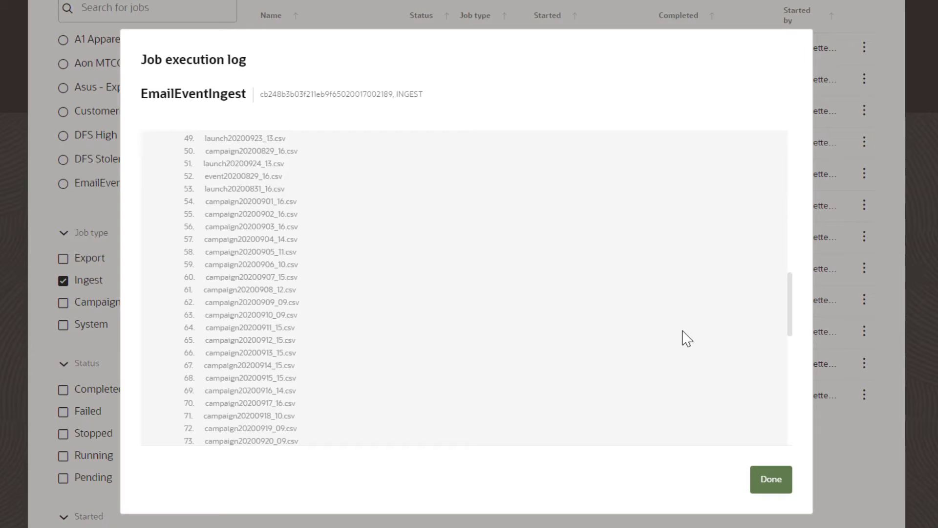
scroll(687, 338, "down", 3)
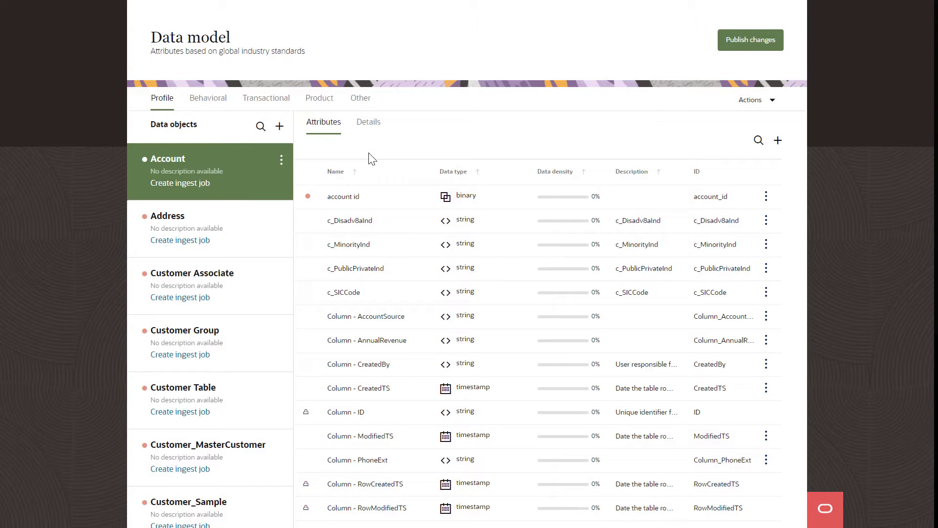
Create and save 'New Data object' with description 'New Data object description', expecting 315 million records.
left_click(281, 129)
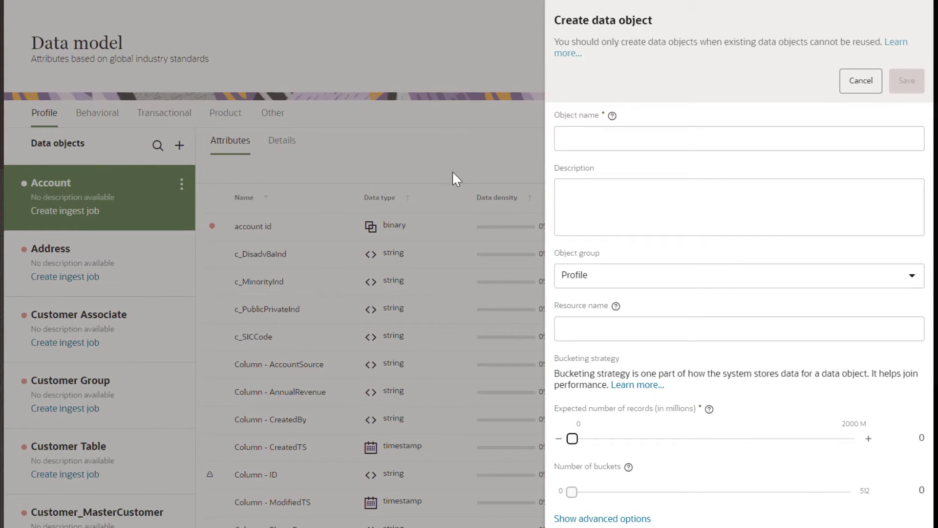
left_click(606, 119)
type("New Data object")
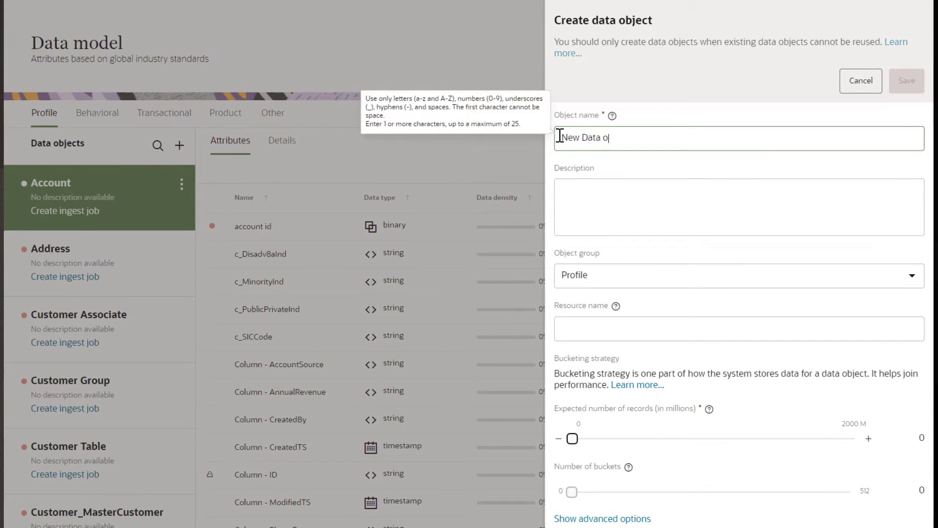
key("Tab")
type("New Data object description")
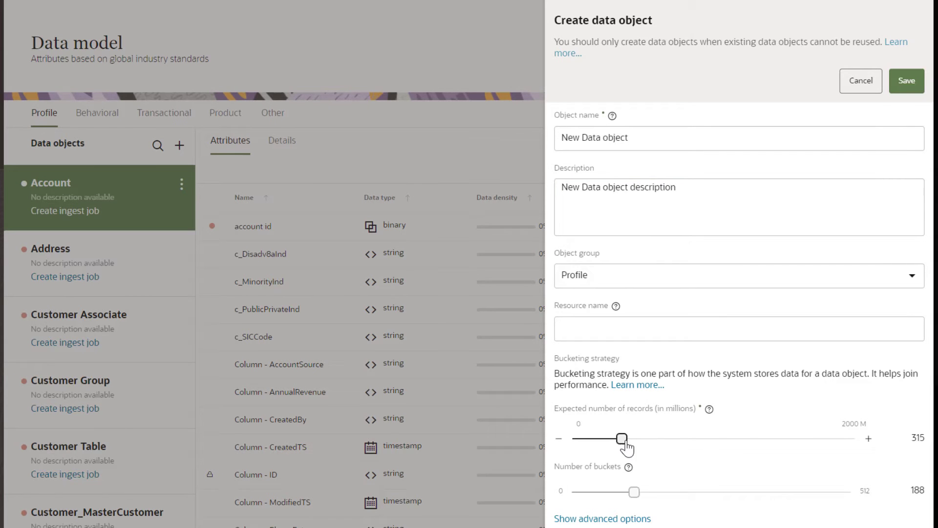
left_click(905, 81)
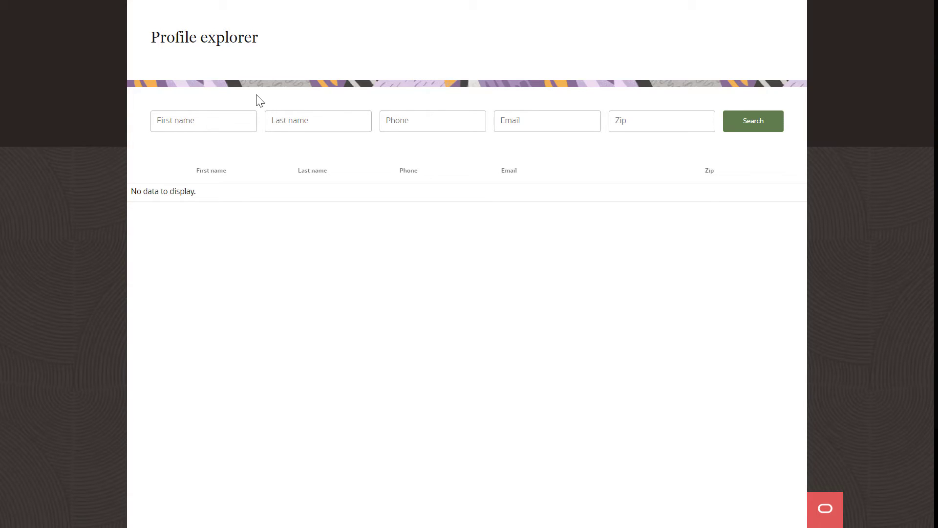
Search the Profile explorer by the customer's first and last name and open the matching profile.
left_click(230, 120)
key("Tab")
left_click(730, 129)
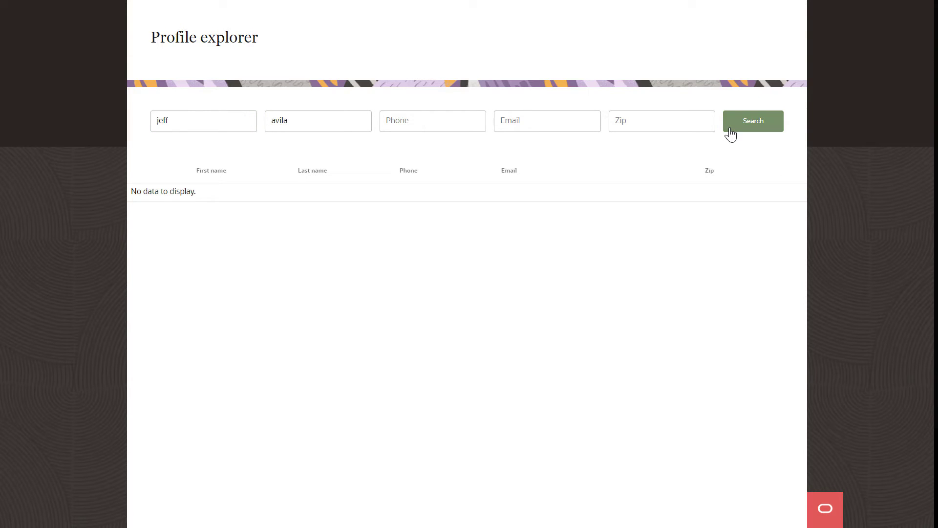
left_click(508, 200)
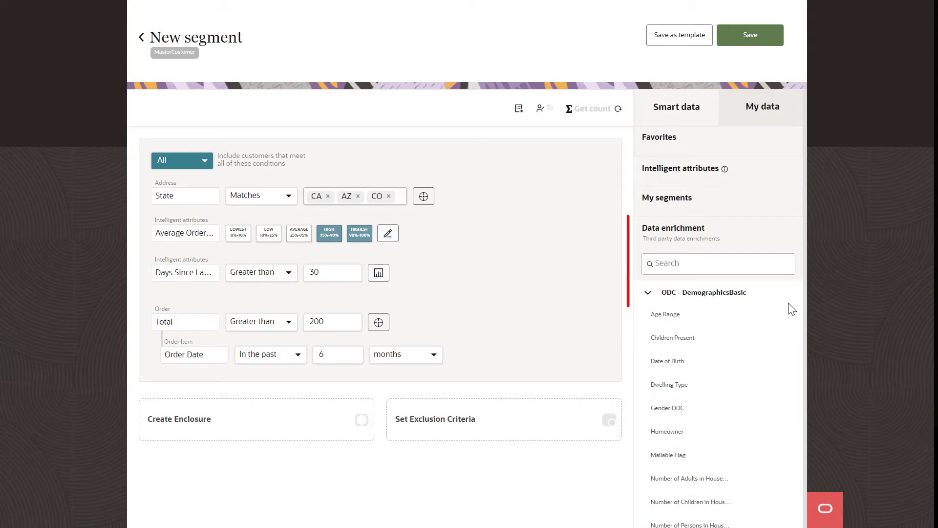
Scroll through the ODC - DemographicsBasic and ODC - SyndicatedLifestyles enrichment attributes.
scroll(791, 309, "down", 4)
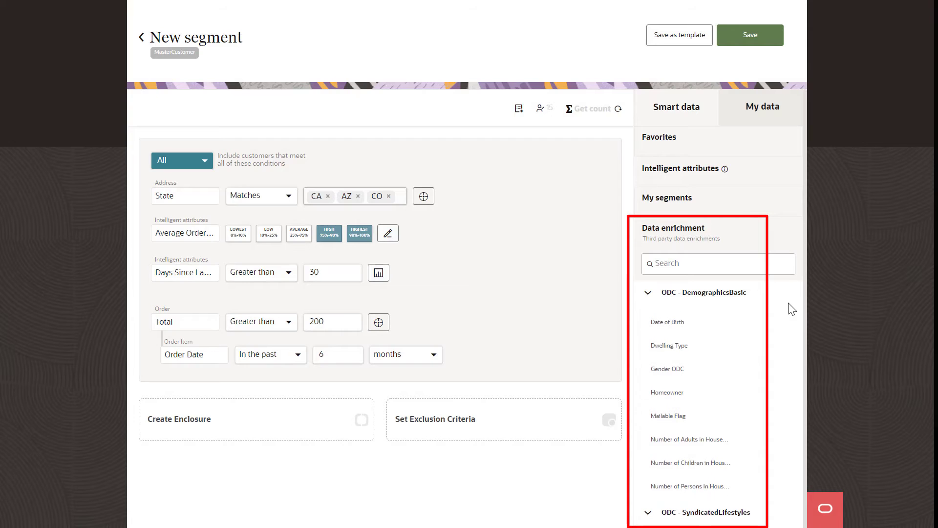
scroll(791, 309, "down", 6)
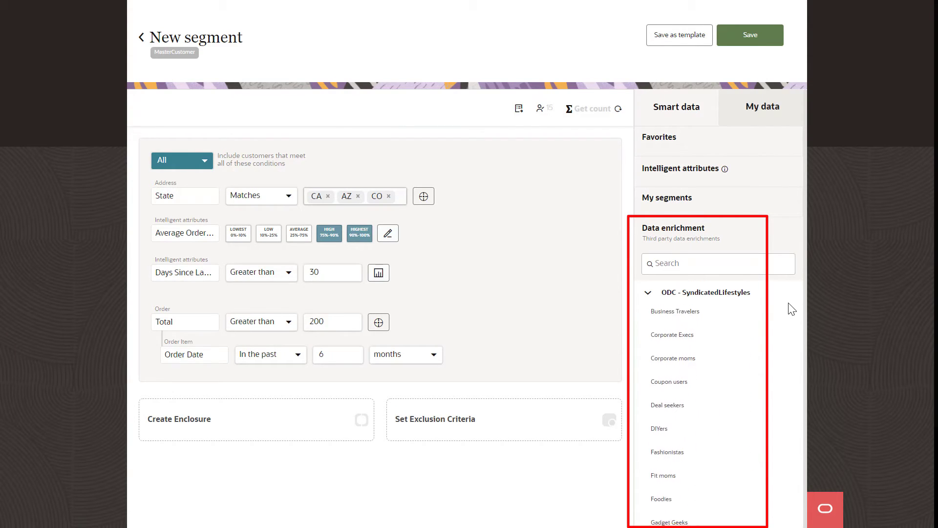
scroll(792, 308, "down", 2)
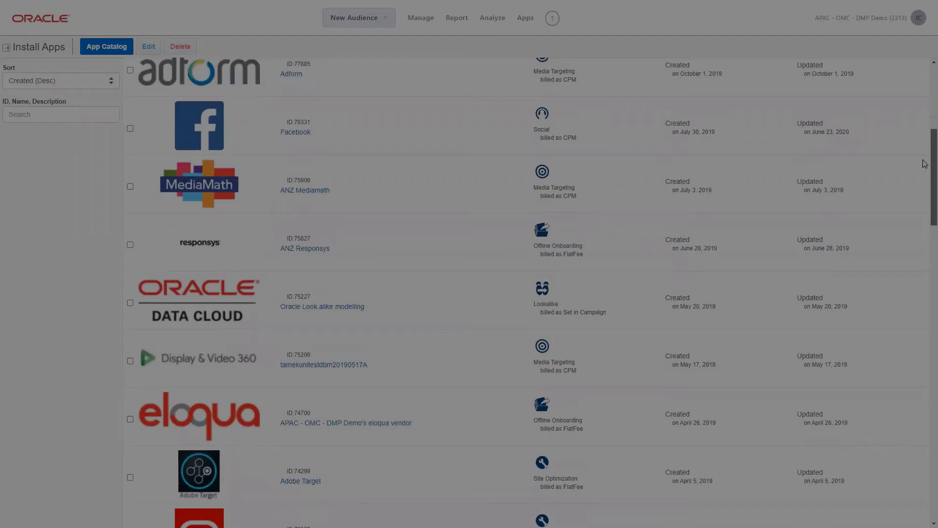
Scroll the Install Apps list down to Eloqua, DBMA, RocketFuel and BrightRoll.
scroll(925, 176, "down", 5)
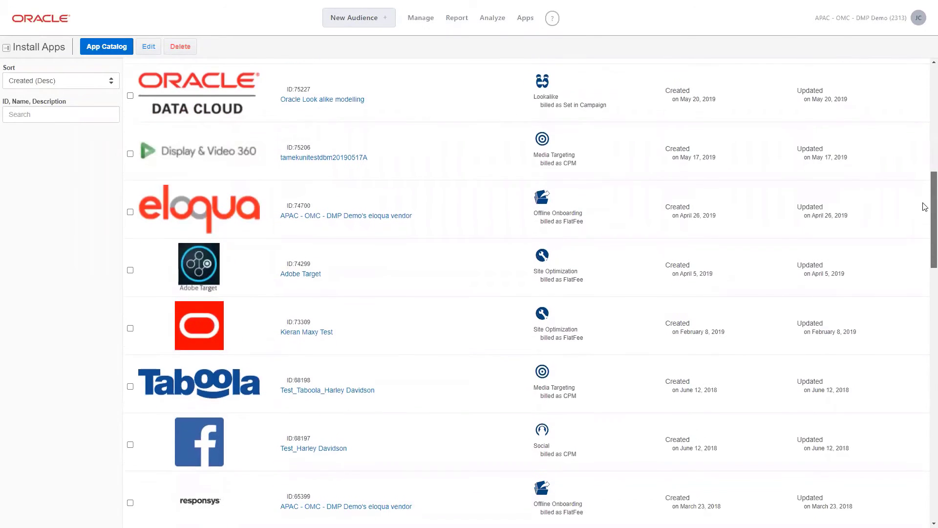
scroll(925, 207, "down", 5)
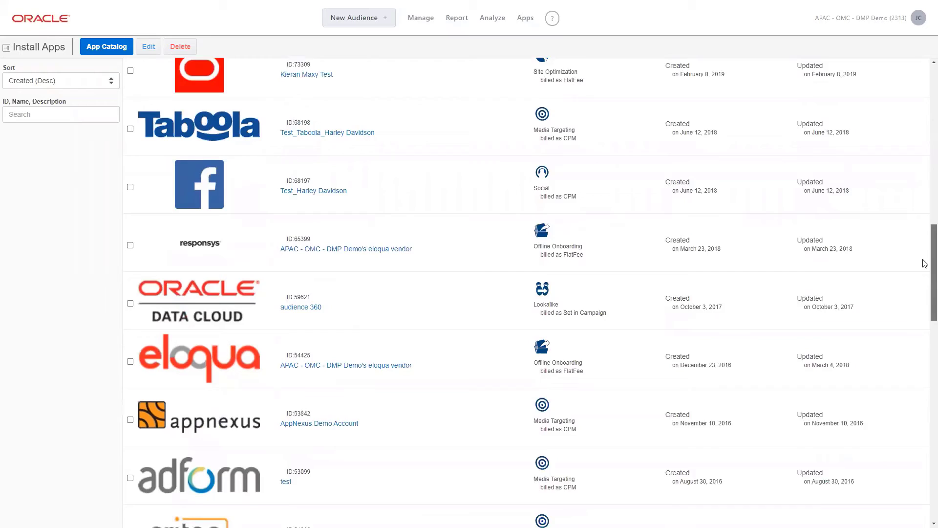
scroll(925, 264, "down", 6)
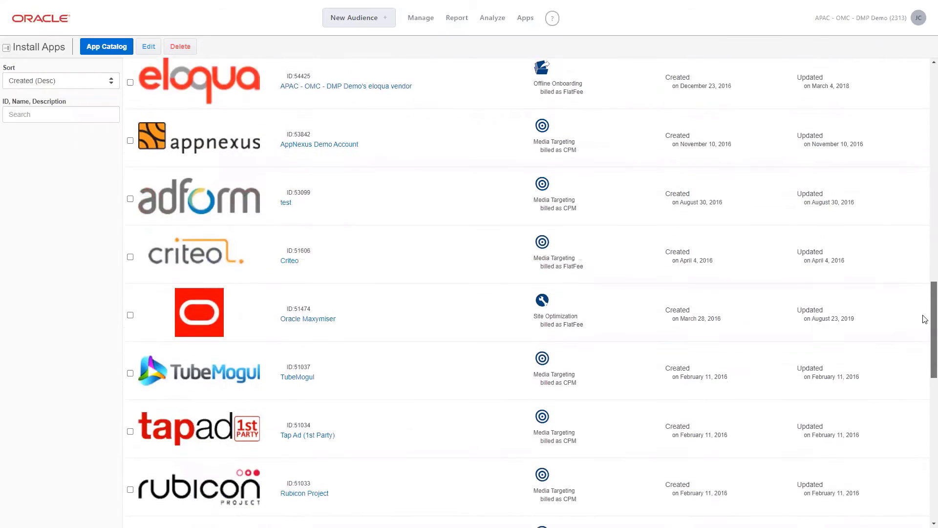
scroll(925, 319, "down", 7)
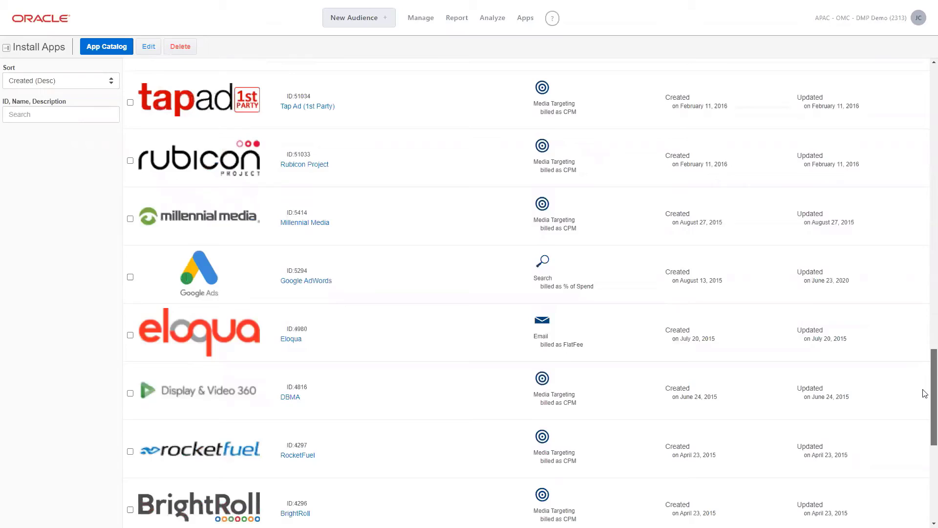
scroll(925, 393, "down", 6)
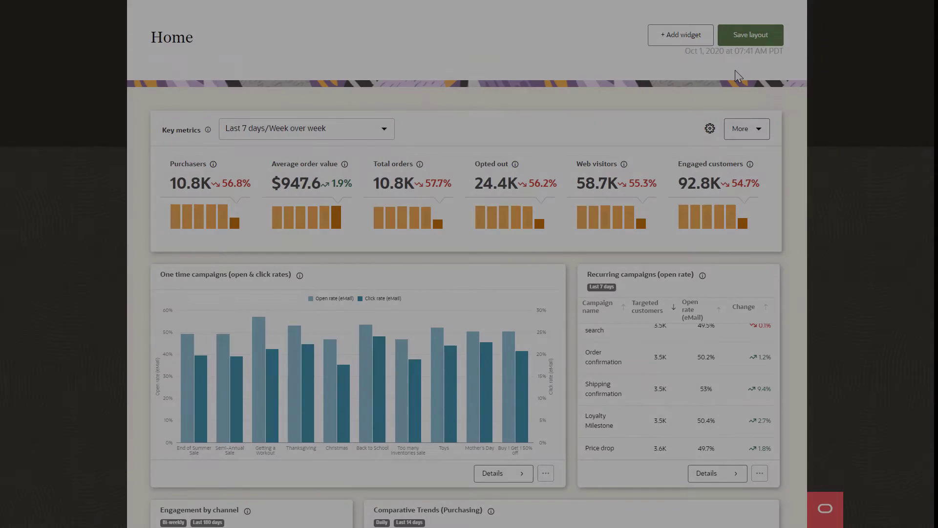
Add the In-store vs online Revenue and Top products AOV widgets, then scroll down the dashboard.
left_click(669, 40)
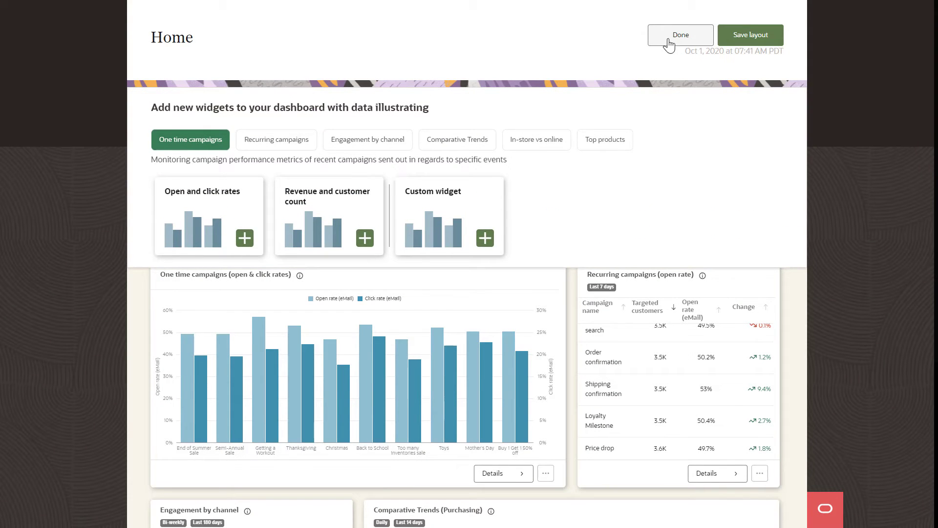
left_click(544, 143)
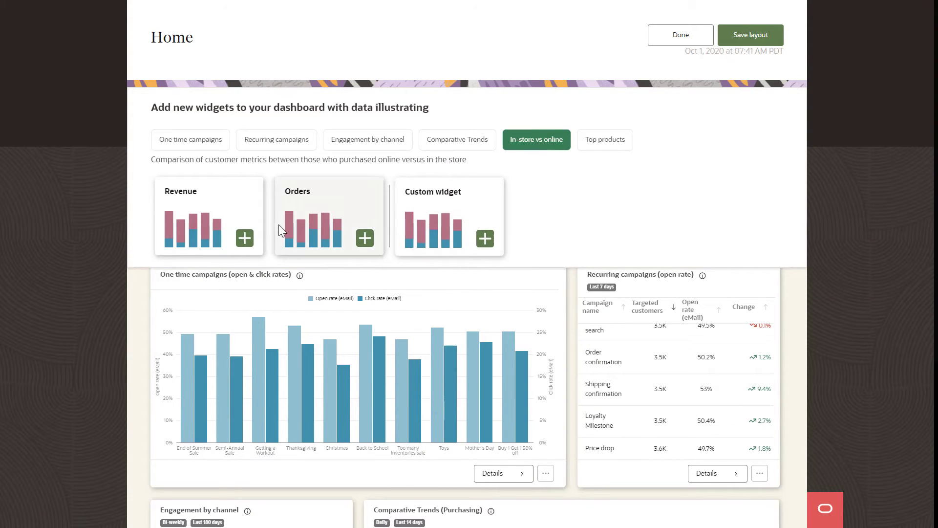
left_click(239, 234)
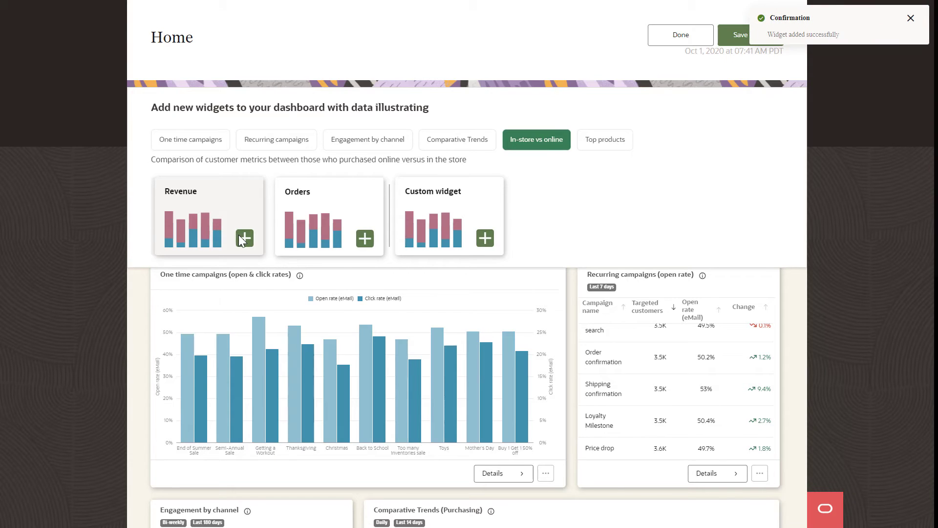
left_click(609, 146)
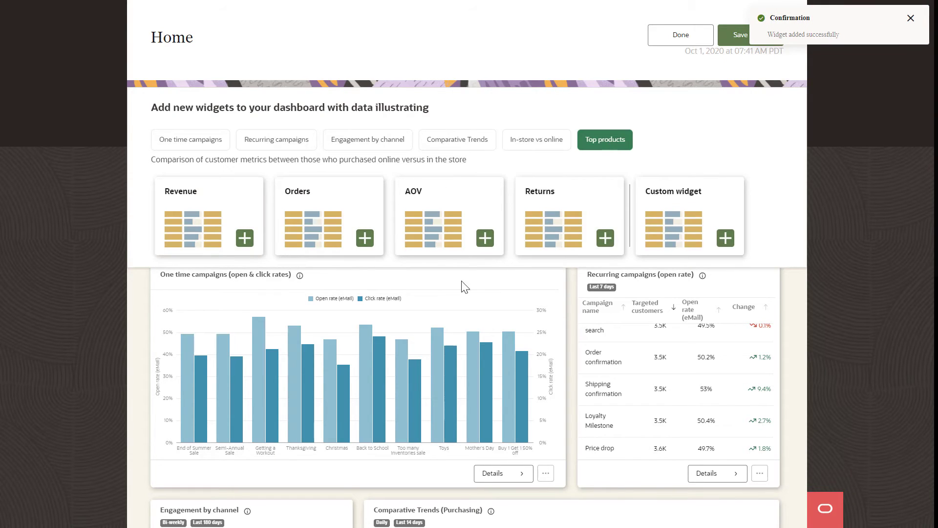
left_click(244, 239)
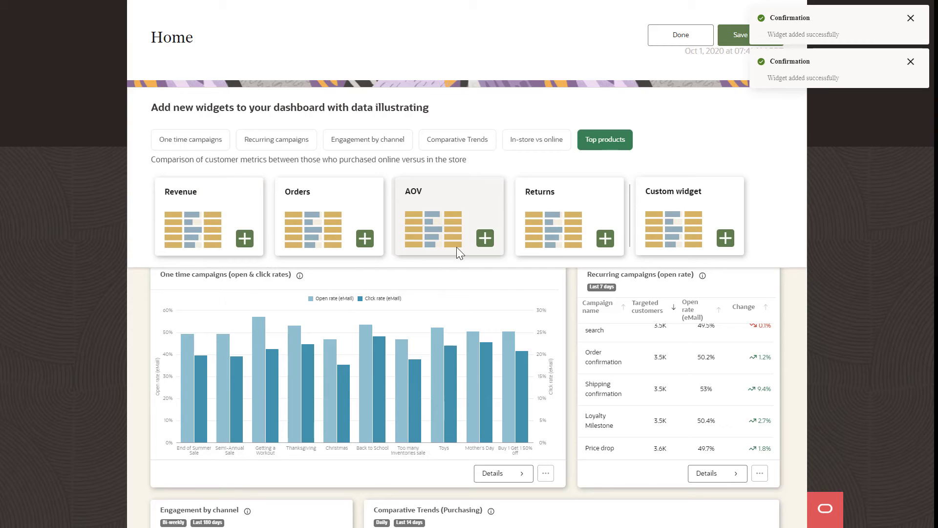
left_click(670, 39)
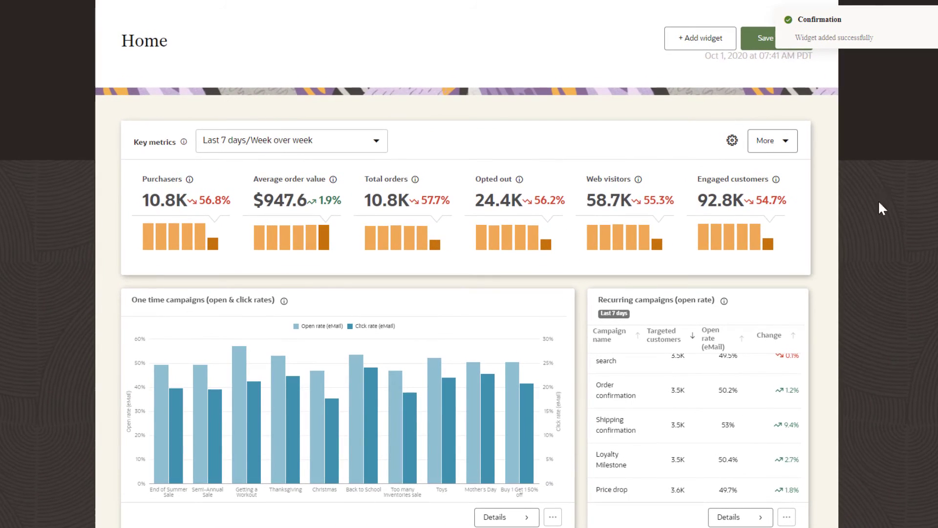
scroll(933, 239, "down", 5)
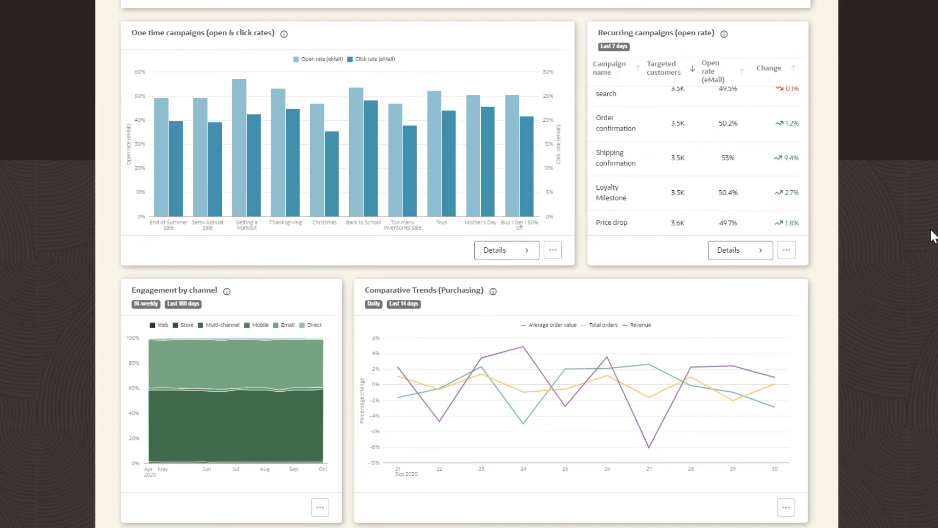
scroll(933, 237, "down", 5)
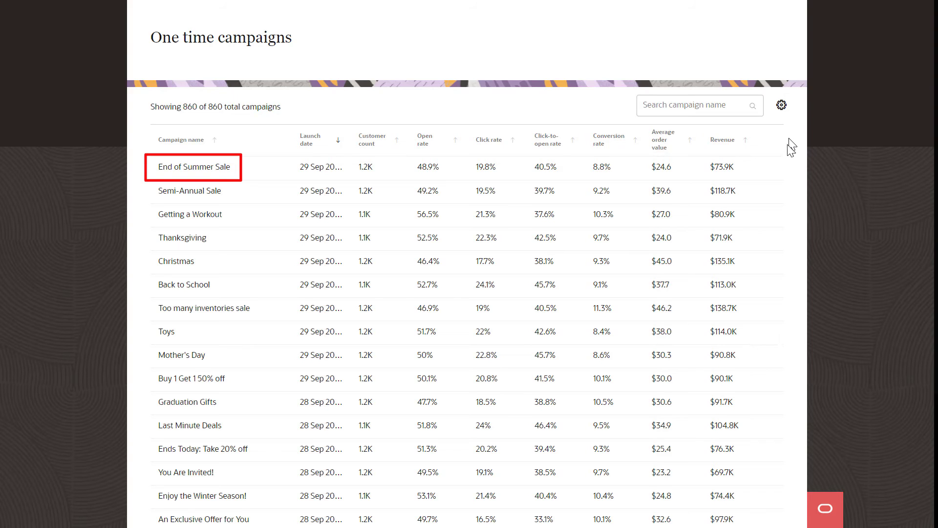
Investigate End of Summer Sale with Semi-Annual Sale, Thanksgiving and Back to School as comparisons.
left_click(770, 167)
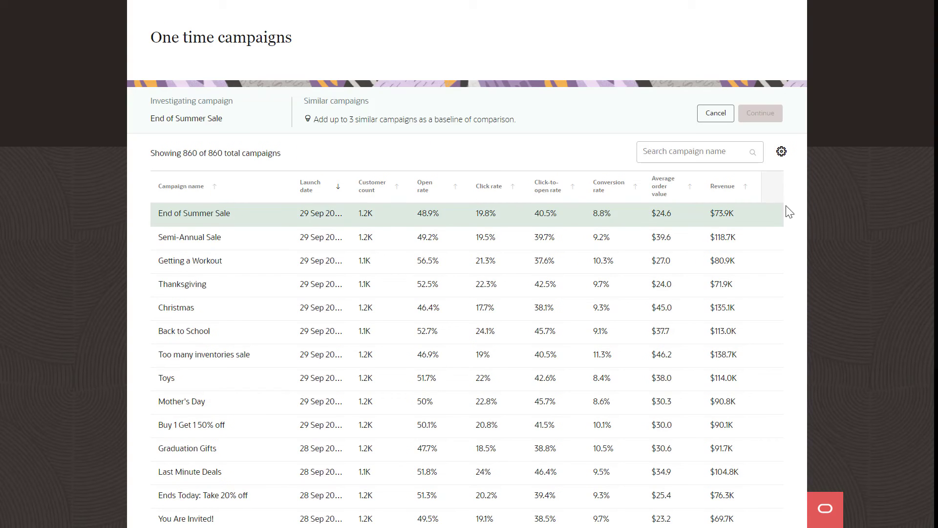
left_click(767, 237)
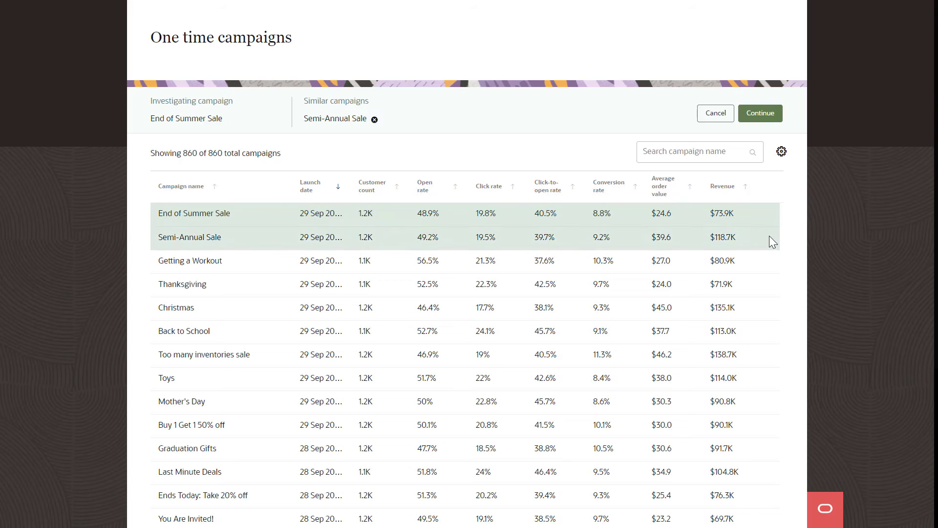
left_click(767, 284)
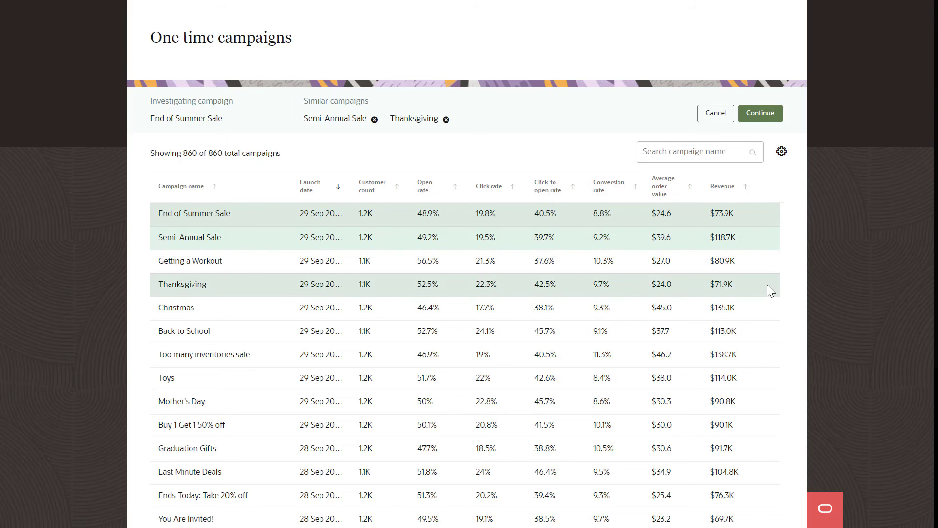
left_click(767, 331)
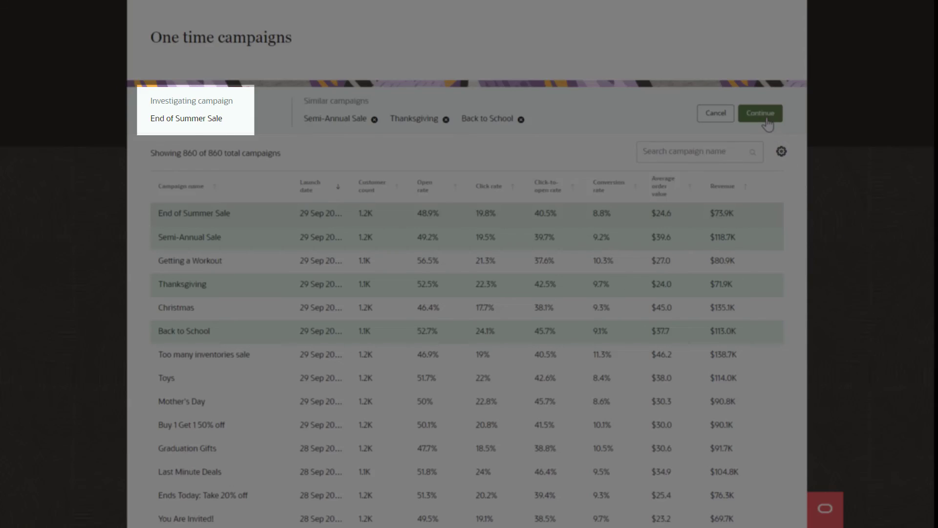
left_click(760, 113)
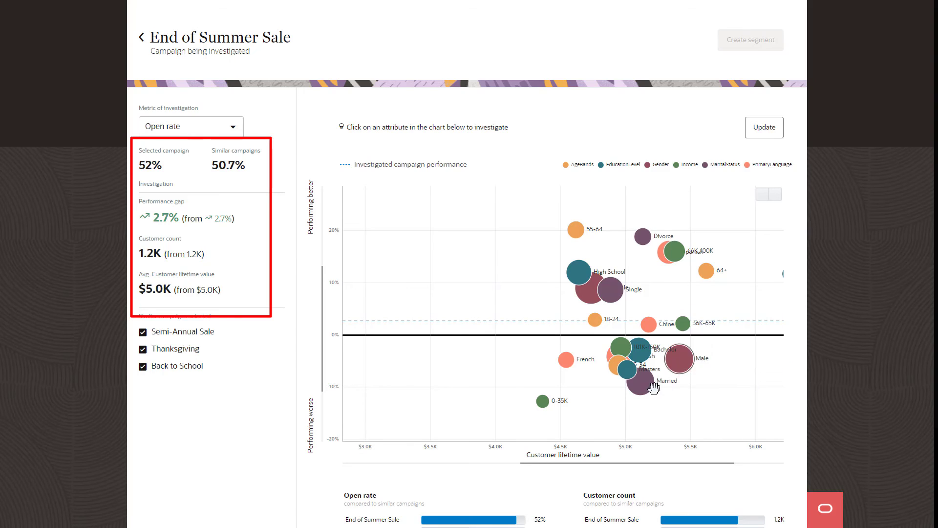
Apply the Male, Married and Bachelor attribute filters to the investigation.
mouse_move(644, 358)
left_click(760, 136)
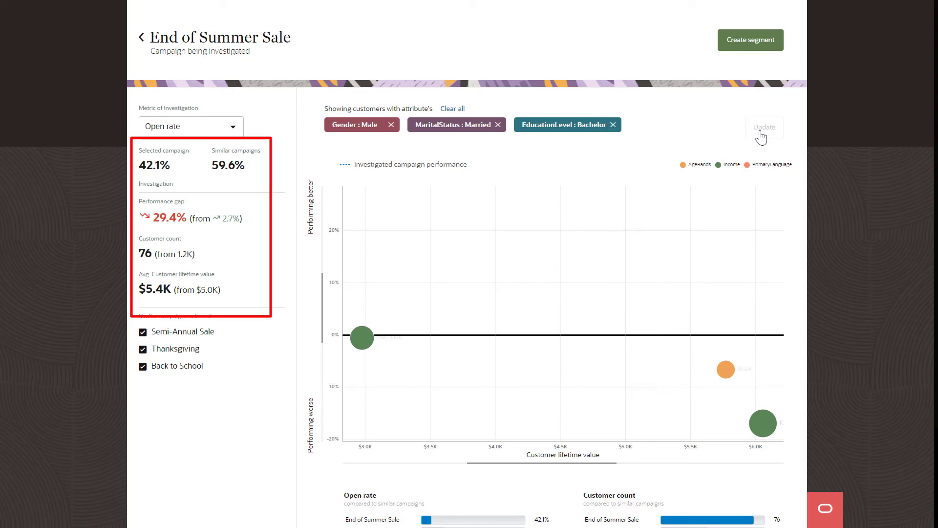